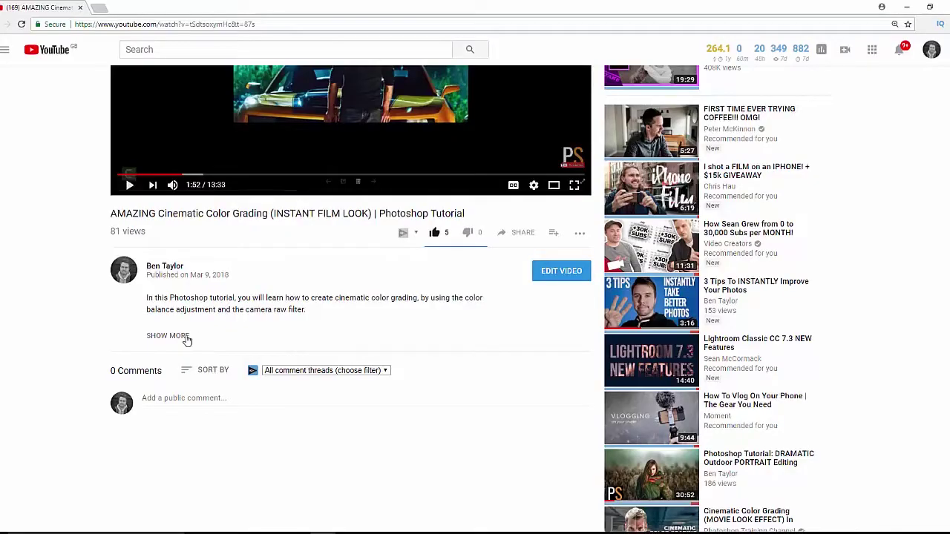
Expand the full description below the color grading video
{"action": "left_click", "coordinate": [187, 338]}
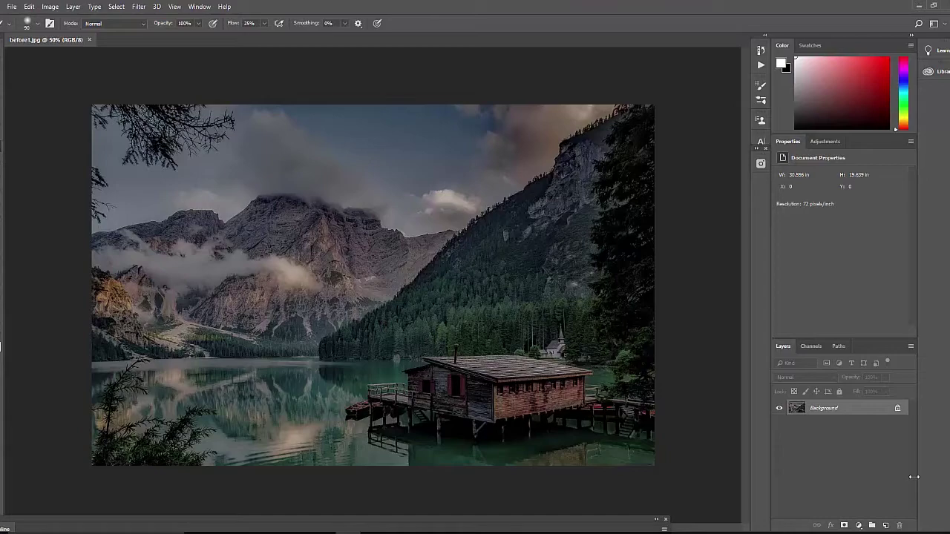
Duplicate the background layer and open the Camera Raw Filter on the copy
{"action": "key", "text": "ctrl+j"}
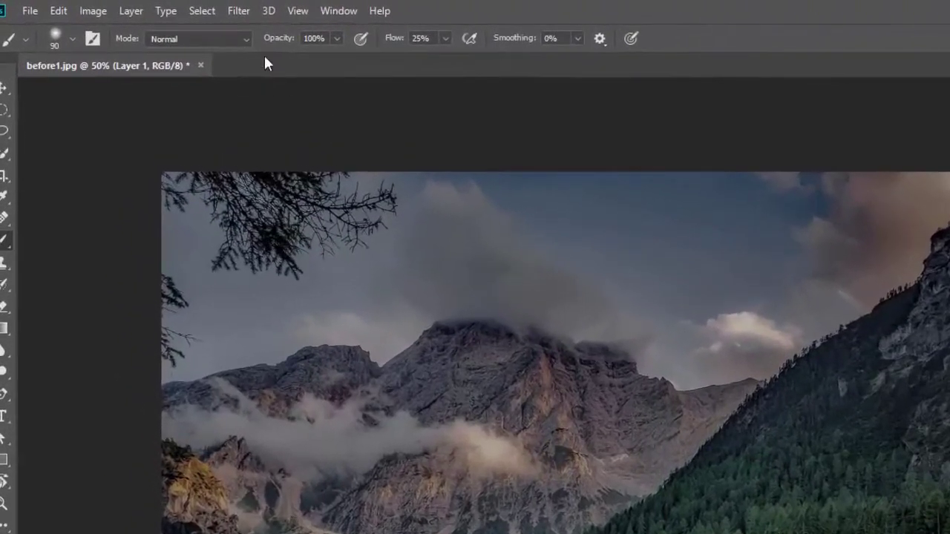
{"action": "left_click", "coordinate": [243, 16]}
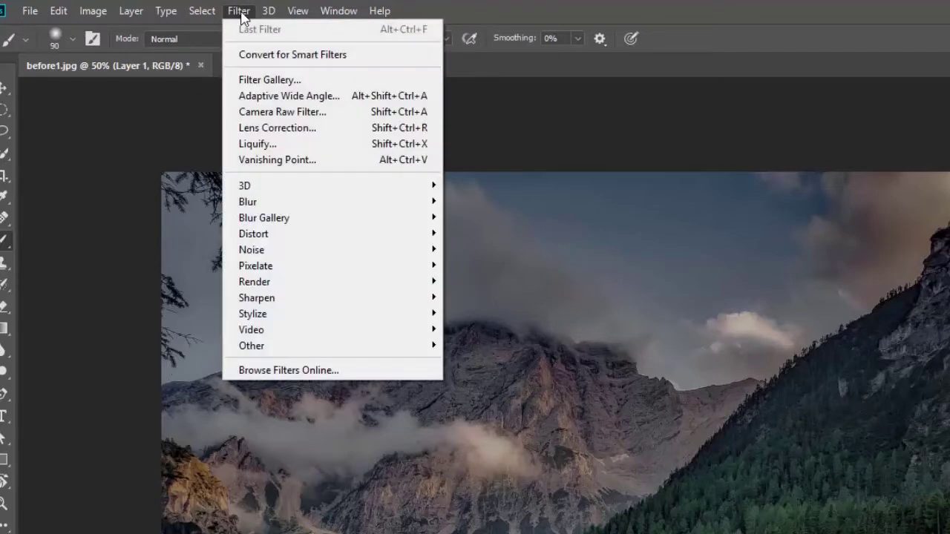
{"action": "left_click", "coordinate": [283, 113]}
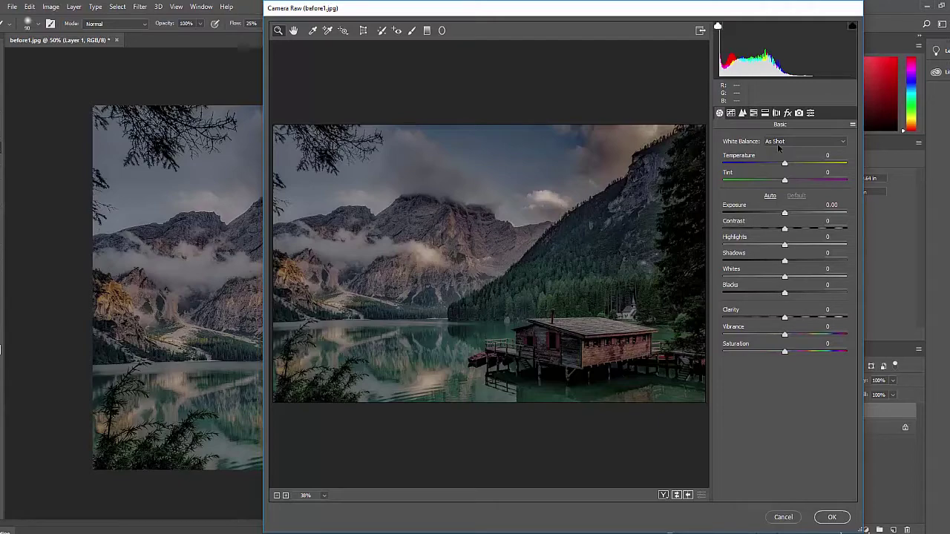
Try cooler and warmer white balances on the photo and set the temperature to -1, with tint at 0
{"action": "left_click_drag", "start_coordinate": [785, 162], "coordinate": [799, 163]}
{"action": "left_click_drag", "start_coordinate": [799, 163], "coordinate": [786, 167]}
{"action": "left_click", "coordinate": [785, 180]}
{"action": "mouse_move", "coordinate": [785, 180]}
{"action": "left_mouse_down"}
{"action": "mouse_move", "coordinate": [810, 182]}
{"action": "mouse_move", "coordinate": [750, 184]}
{"action": "mouse_move", "coordinate": [786, 185]}
{"action": "left_mouse_up"}
{"action": "left_click_drag", "start_coordinate": [785, 162], "coordinate": [775, 164]}
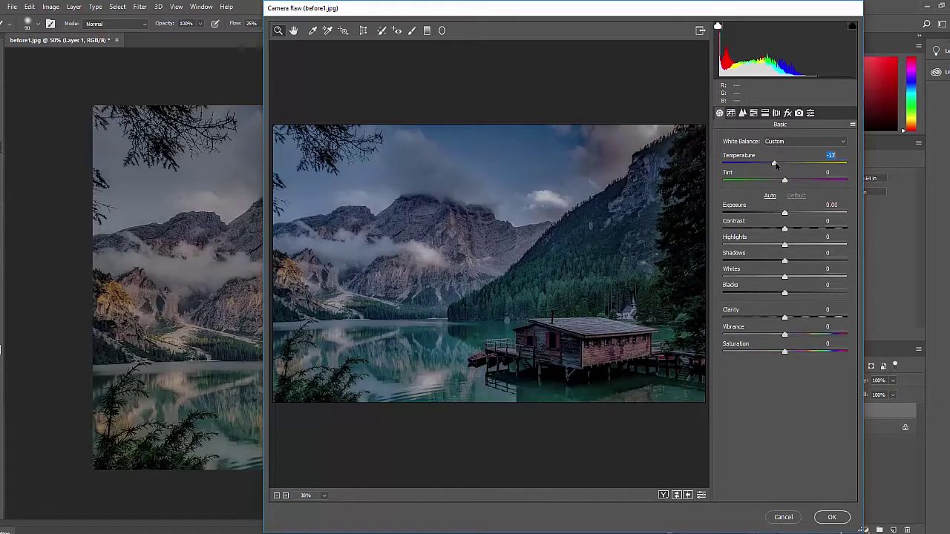
{"action": "left_click_drag", "start_coordinate": [776, 164], "coordinate": [788, 164]}
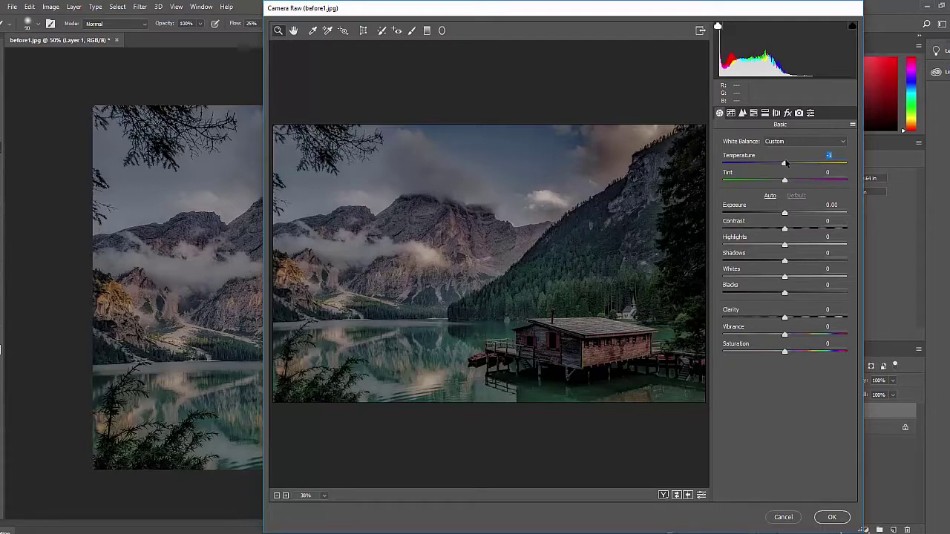
Brighten the photo by setting the exposure to +0.90
{"action": "left_click_drag", "start_coordinate": [784, 215], "coordinate": [796, 214]}
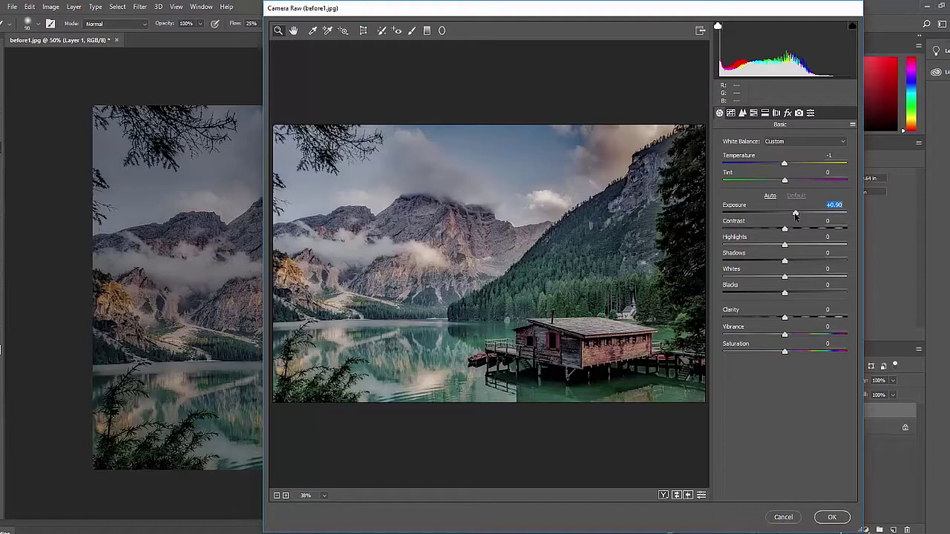
{"action": "left_click_drag", "start_coordinate": [795, 215], "coordinate": [785, 216]}
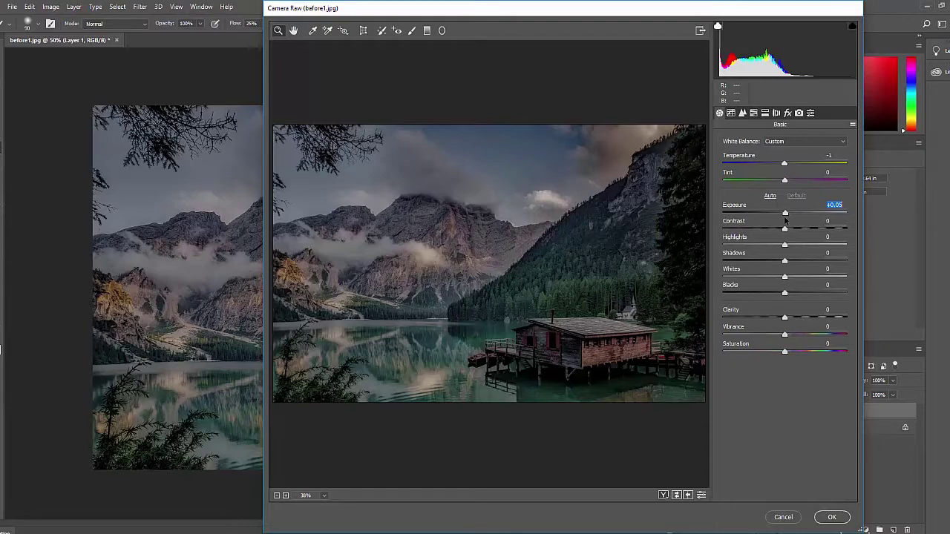
{"action": "left_click_drag", "start_coordinate": [785, 221], "coordinate": [795, 220]}
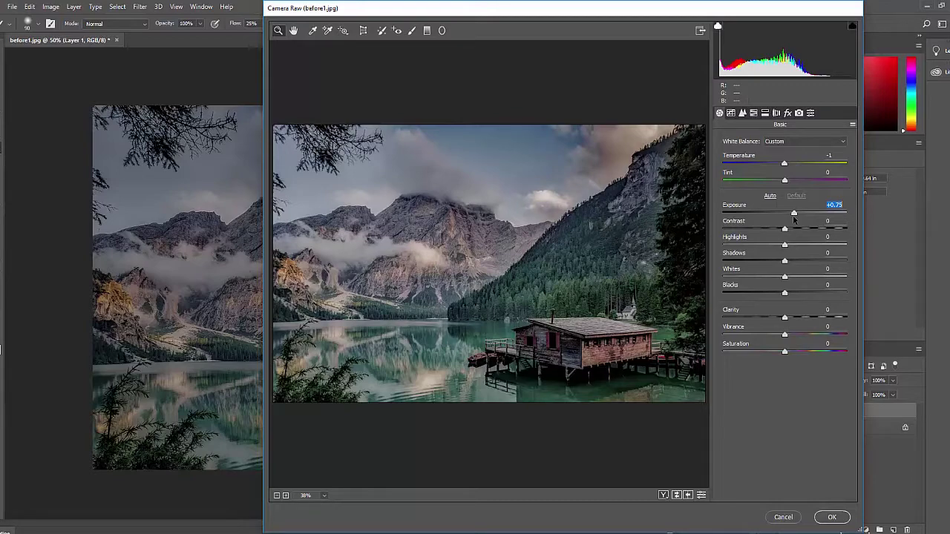
{"action": "left_click_drag", "start_coordinate": [795, 220], "coordinate": [796, 220]}
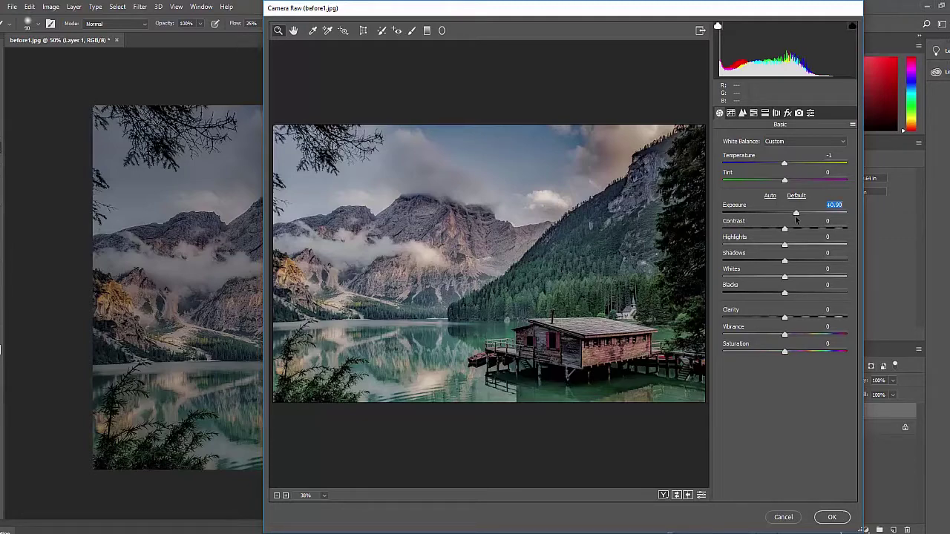
Set the contrast to +13 and the highlights to +9
{"action": "left_click_drag", "start_coordinate": [785, 228], "coordinate": [745, 237]}
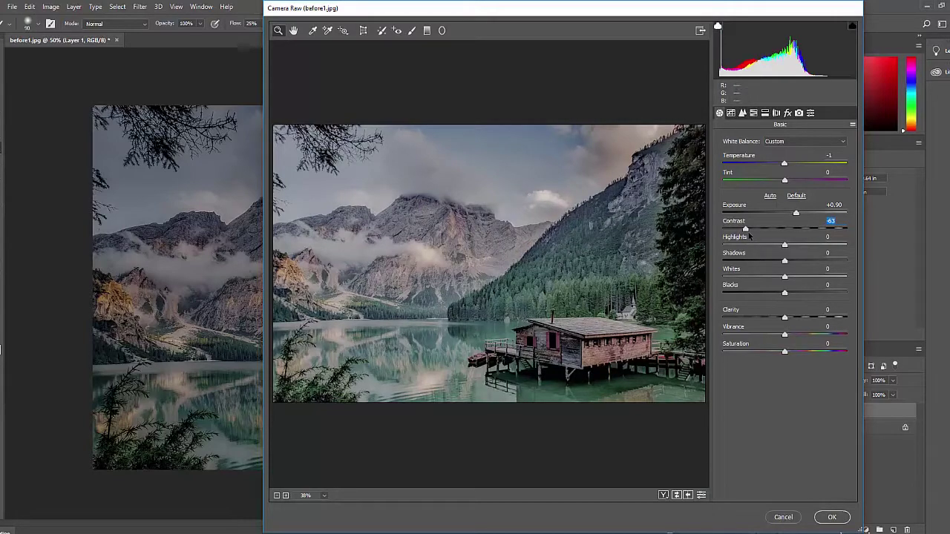
{"action": "left_click_drag", "start_coordinate": [749, 235], "coordinate": [794, 243]}
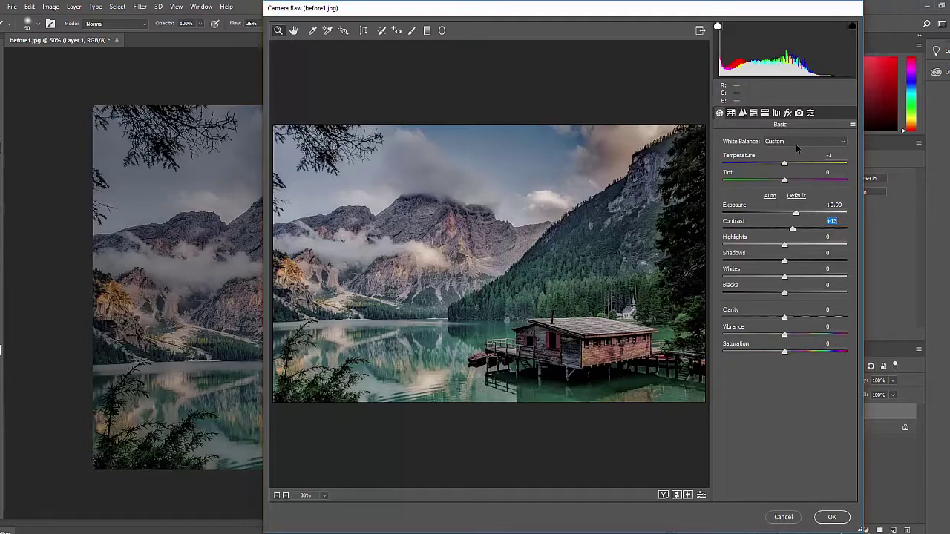
{"action": "mouse_move", "coordinate": [785, 245]}
{"action": "left_mouse_down"}
{"action": "mouse_move", "coordinate": [817, 246]}
{"action": "mouse_move", "coordinate": [790, 248]}
{"action": "left_mouse_up"}
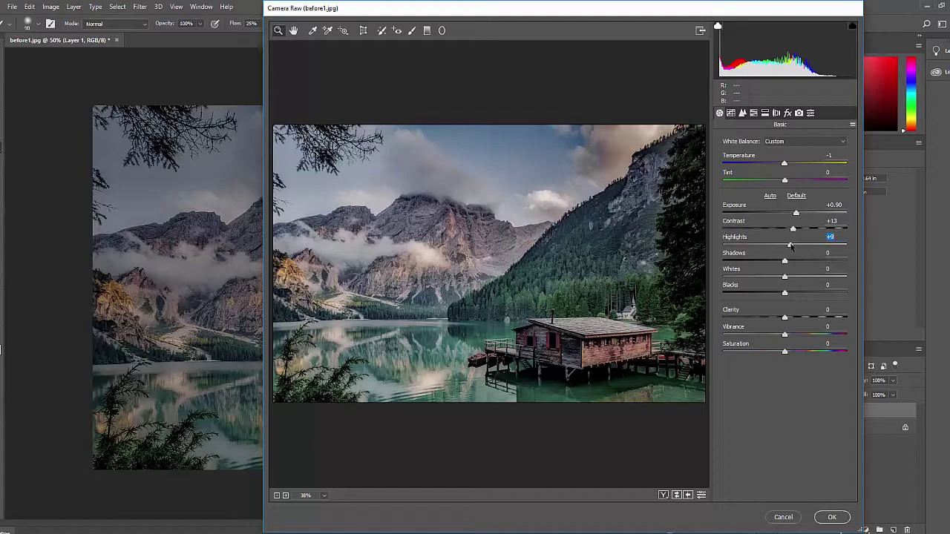
Set the shadows to +2 and the blacks to +5
{"action": "left_click_drag", "start_coordinate": [784, 261], "coordinate": [746, 263]}
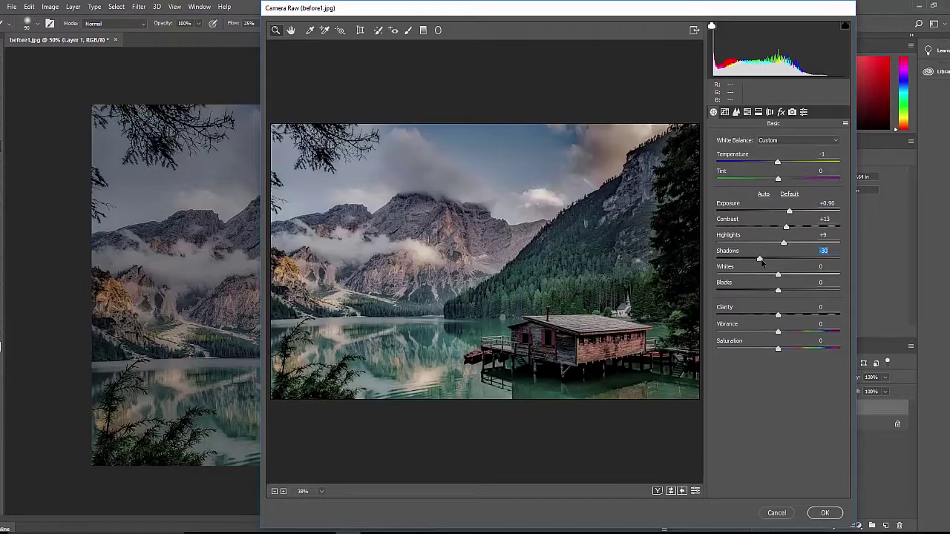
{"action": "double_click", "coordinate": [760, 259]}
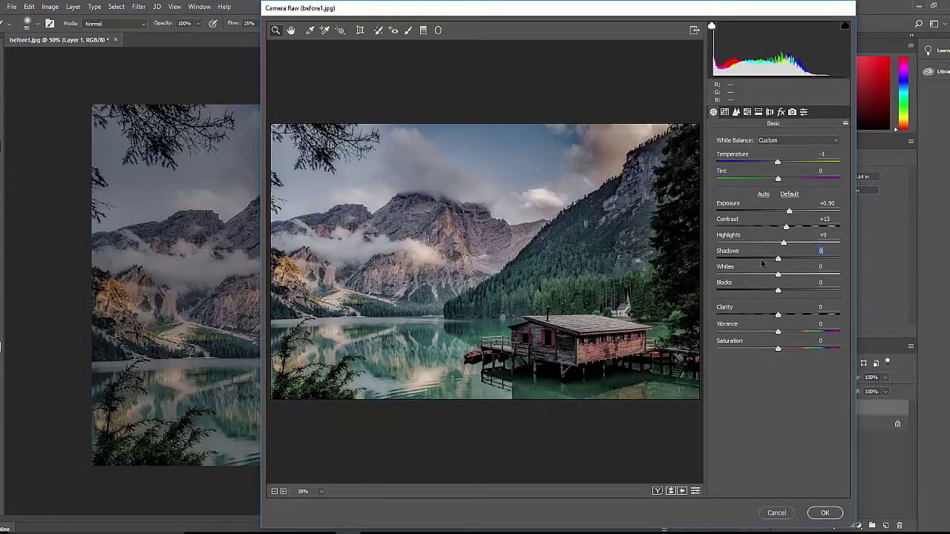
{"action": "key", "text": "Up"}
{"action": "key", "text": "Up"}
{"action": "mouse_move", "coordinate": [778, 290]}
{"action": "left_mouse_down"}
{"action": "mouse_move", "coordinate": [743, 290]}
{"action": "mouse_move", "coordinate": [805, 290]}
{"action": "mouse_move", "coordinate": [782, 290]}
{"action": "left_mouse_up"}
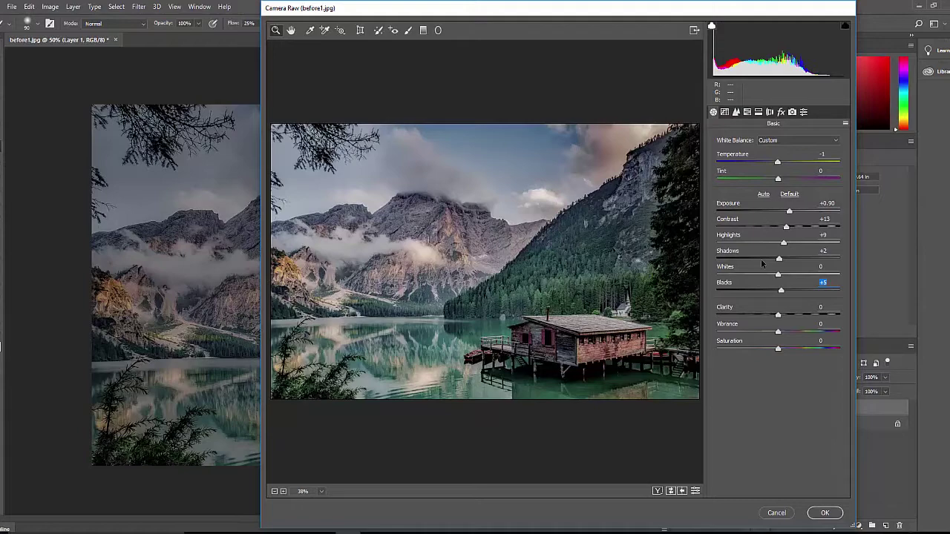
Try a strong clarity of +63 on the landscape and inspect the detail up close
{"action": "key", "text": "Tab"}
{"action": "key", "text": "Up"}
{"action": "key", "text": "Up"}
{"action": "key", "text": "Up"}
{"action": "key", "text": "Up"}
{"action": "key", "text": "Up"}
{"action": "key", "text": "Up"}
{"action": "key", "text": "Up"}
{"action": "key", "text": "Up"}
{"action": "key", "text": "Up"}
{"action": "key", "text": "Up"}
{"action": "key", "text": "Up"}
{"action": "key", "text": "Up"}
{"action": "key", "text": "Up"}
{"action": "key", "text": "Up"}
{"action": "key", "text": "Up"}
{"action": "key", "text": "Up"}
{"action": "key", "text": "Up"}
{"action": "key", "text": "Up"}
{"action": "key", "text": "Up"}
{"action": "key", "text": "Up"}
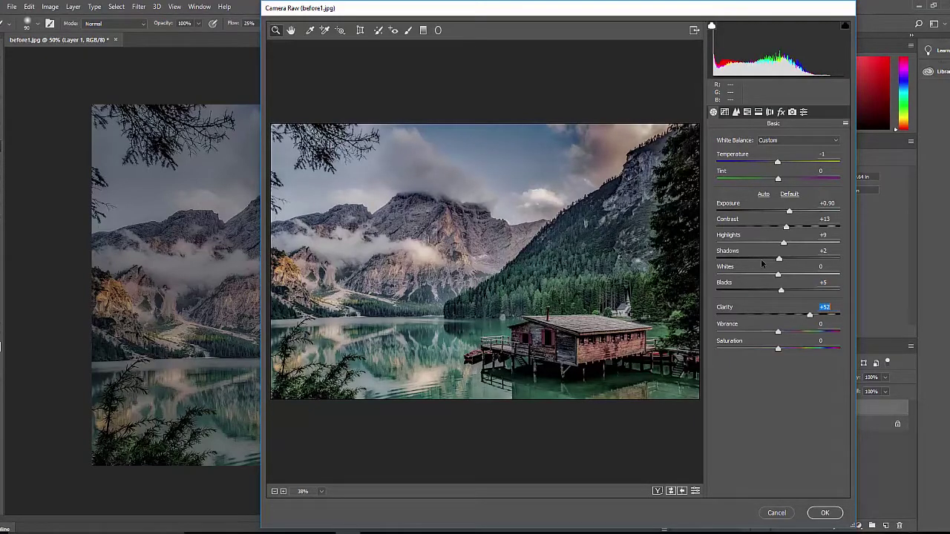
{"action": "key", "text": "Up"}
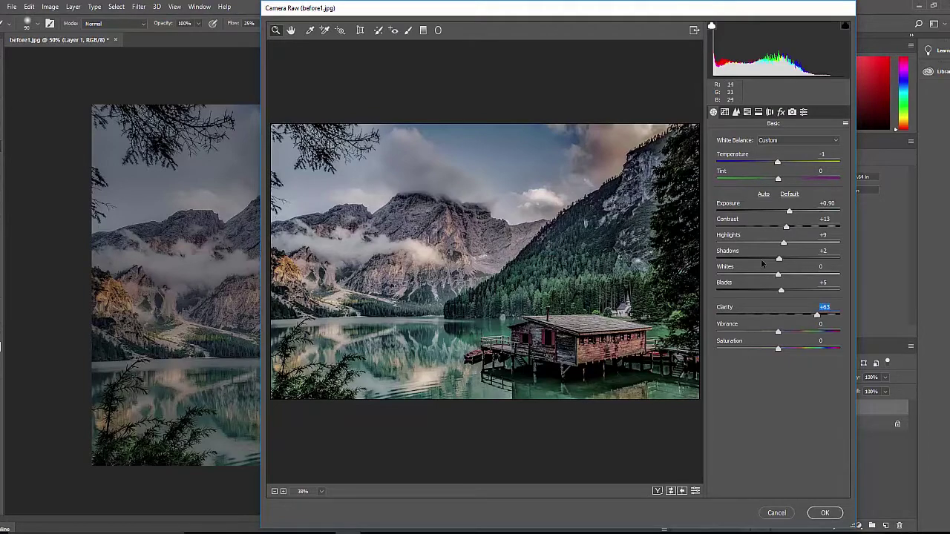
{"action": "key", "text": "ctrl+plus"}
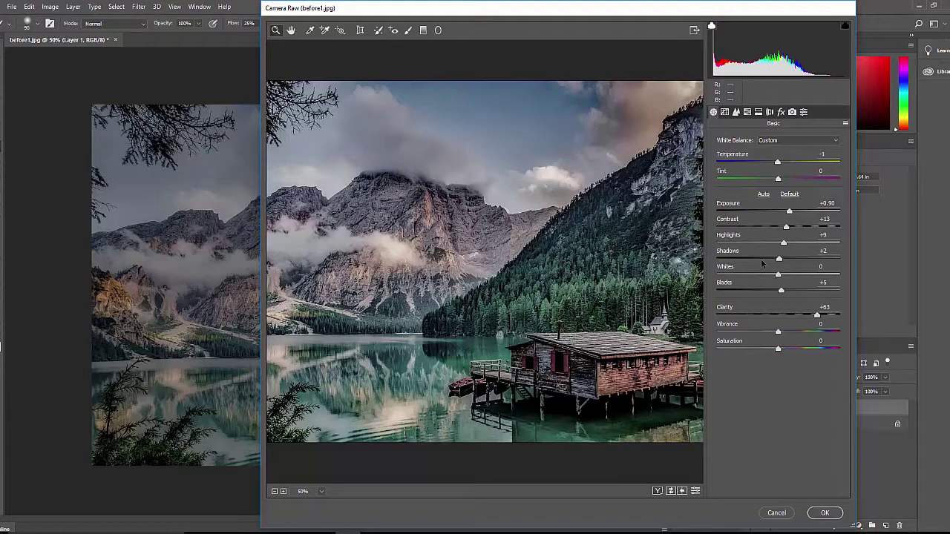
Try softer and stronger clarity on the landscape and settle it at +9
{"action": "left_click_drag", "start_coordinate": [818, 315], "coordinate": [758, 315]}
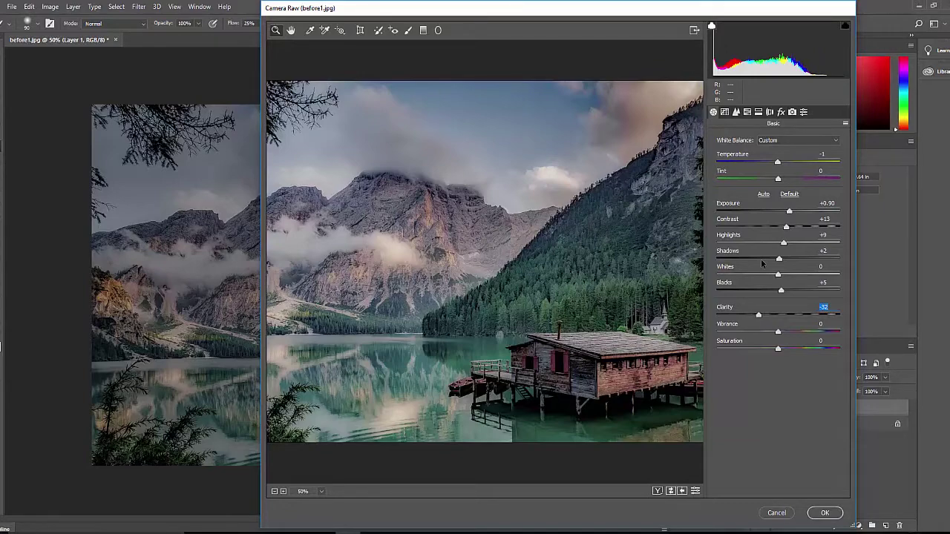
{"action": "left_click_drag", "start_coordinate": [758, 316], "coordinate": [798, 315]}
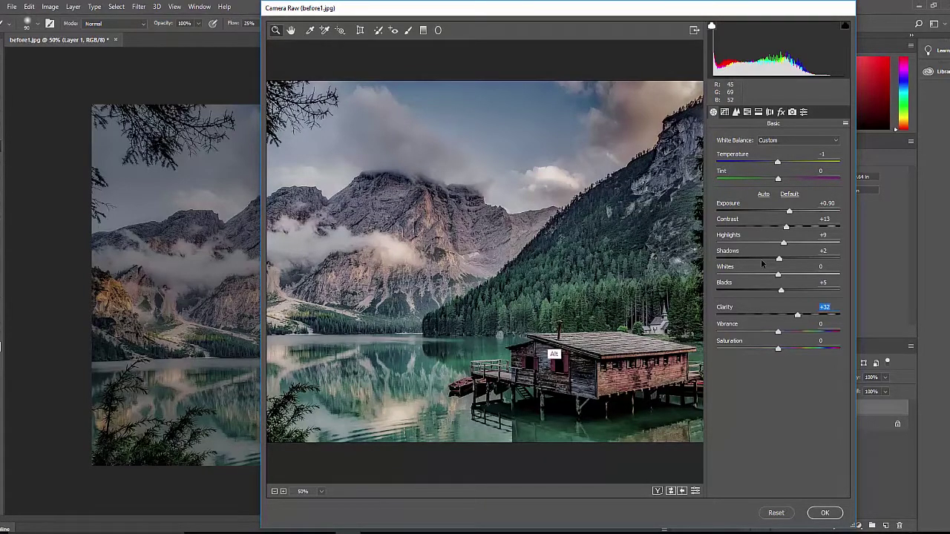
{"action": "key", "text": "ctrl+minus"}
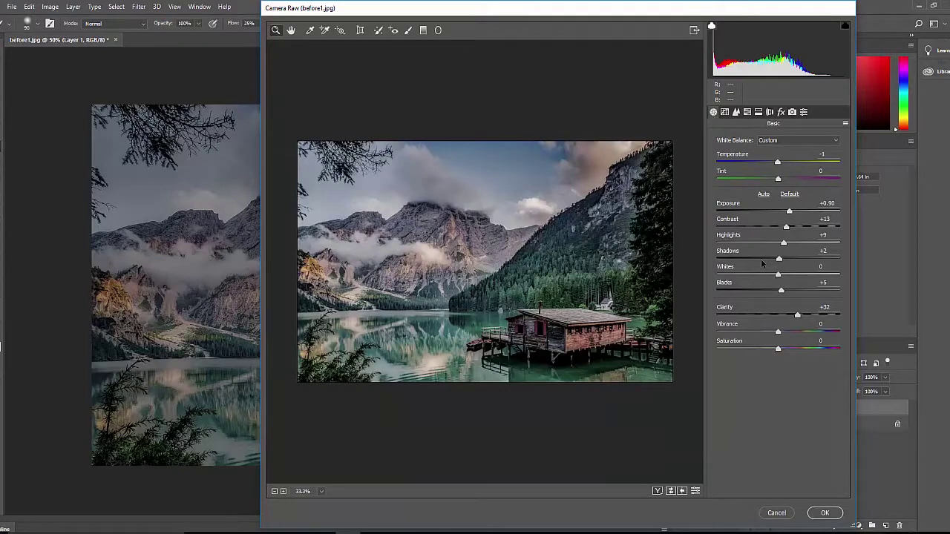
{"action": "left_click_drag", "start_coordinate": [798, 315], "coordinate": [784, 315]}
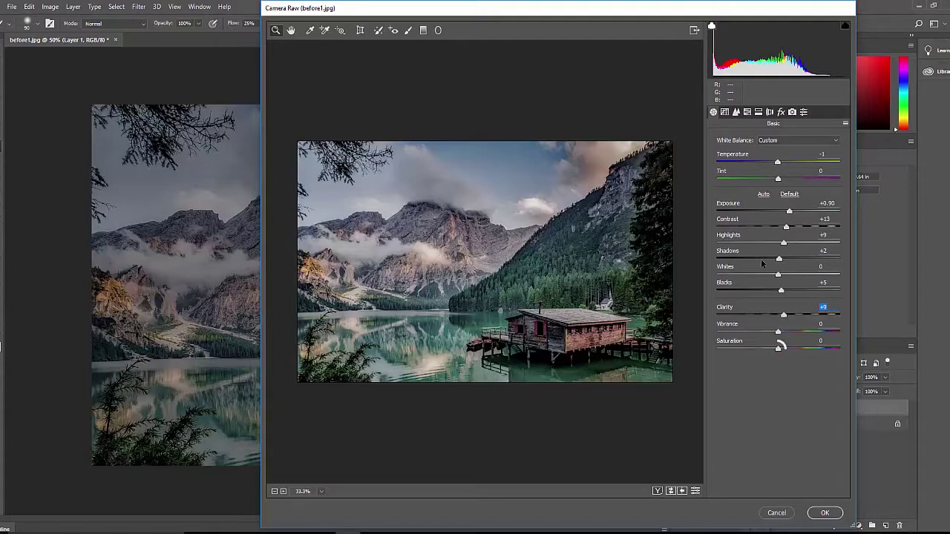
Try an extreme saturation of +79 on the photo
{"action": "left_click", "coordinate": [777, 349]}
{"action": "left_click_drag", "start_coordinate": [778, 349], "coordinate": [792, 349]}
{"action": "key", "text": "Up"}
{"action": "key", "text": "Up"}
{"action": "key", "text": "Up"}
{"action": "key", "text": "Up"}
{"action": "key", "text": "Up"}
{"action": "key", "text": "Up"}
{"action": "key", "text": "Up"}
{"action": "key", "text": "Up"}
{"action": "key", "text": "Up"}
{"action": "key", "text": "Up"}
{"action": "key", "text": "Up"}
{"action": "key", "text": "Up"}
{"action": "key", "text": "Up"}
{"action": "key", "text": "Up"}
{"action": "key", "text": "Up"}
{"action": "key", "text": "Up"}
{"action": "key", "text": "Up"}
{"action": "key", "text": "Up"}
{"action": "key", "text": "Up"}
{"action": "key", "text": "Up"}
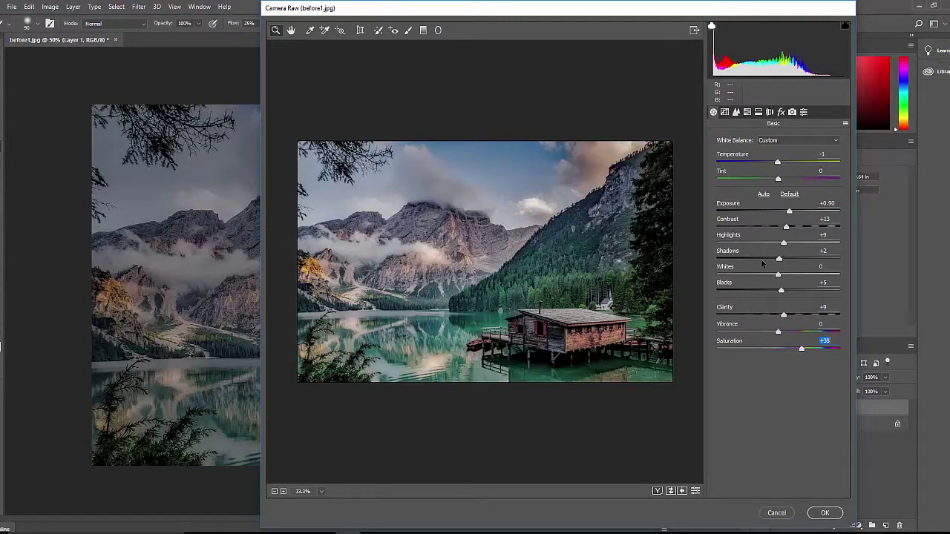
{"action": "key", "text": "Up"}
{"action": "key", "text": "Up"}
{"action": "key", "text": "Up"}
{"action": "key", "text": "Up"}
{"action": "key", "text": "Up"}
{"action": "key", "text": "Up"}
{"action": "key", "text": "Up"}
{"action": "key", "text": "Up"}
{"action": "key", "text": "Up"}
{"action": "key", "text": "Up"}
{"action": "key", "text": "Up"}
{"action": "key", "text": "Up"}
{"action": "key", "text": "Up"}
{"action": "key", "text": "Up"}
{"action": "key", "text": "Up"}
{"action": "key", "text": "Up"}
{"action": "key", "text": "Up"}
{"action": "key", "text": "Up"}
{"action": "key", "text": "Up"}
{"action": "key", "text": "Up"}
{"action": "key", "text": "Up"}
{"action": "key", "text": "Up"}
{"action": "key", "text": "Up"}
{"action": "key", "text": "Up"}
{"action": "key", "text": "Up"}
{"action": "key", "text": "Up"}
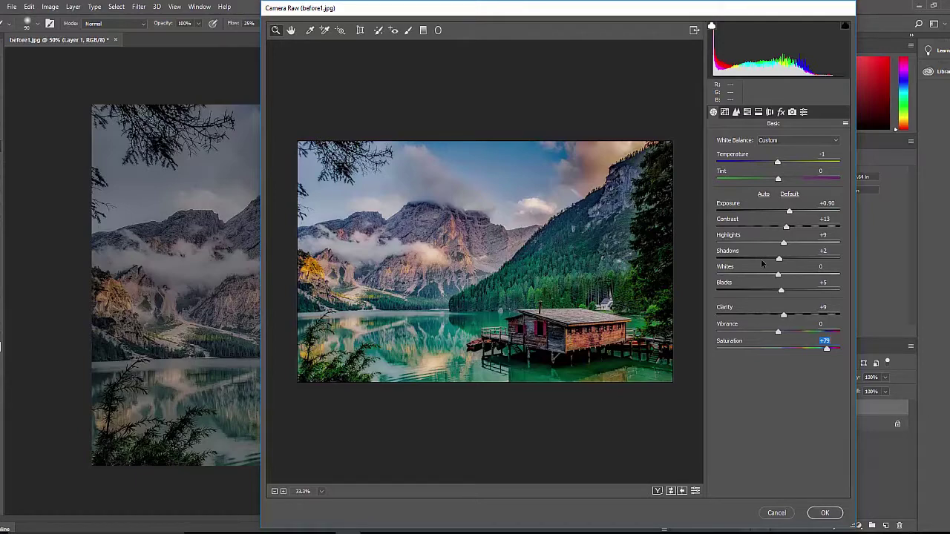
Set the saturation to +5 and the vibrance to +54
{"action": "left_click_drag", "start_coordinate": [827, 349], "coordinate": [781, 349]}
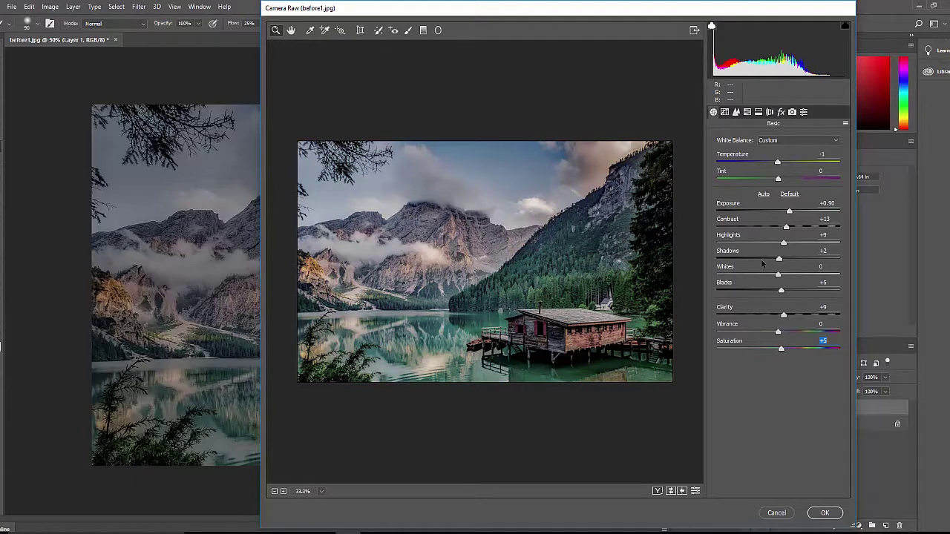
{"action": "left_click_drag", "start_coordinate": [778, 331], "coordinate": [811, 331]}
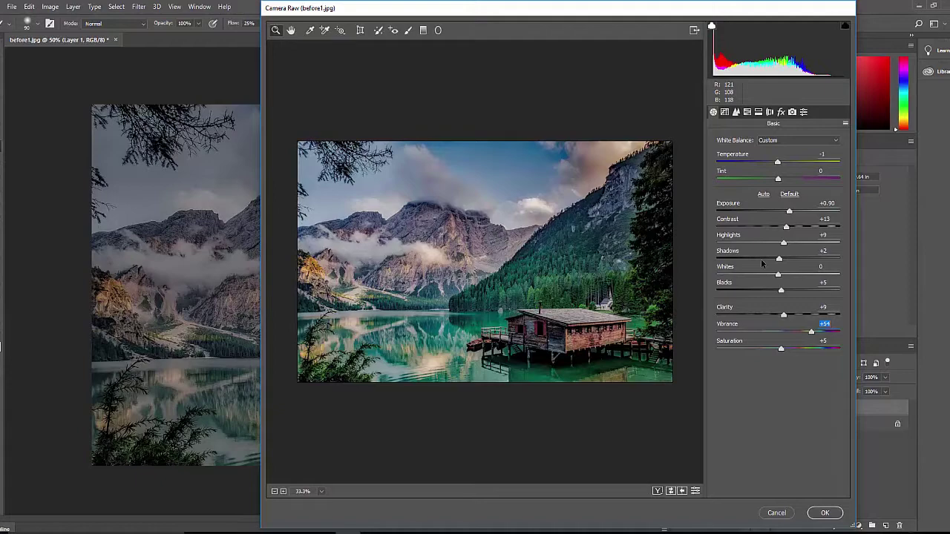
Compare the photo with and without the basic Camera Raw adjustments
{"action": "key", "text": "p"}
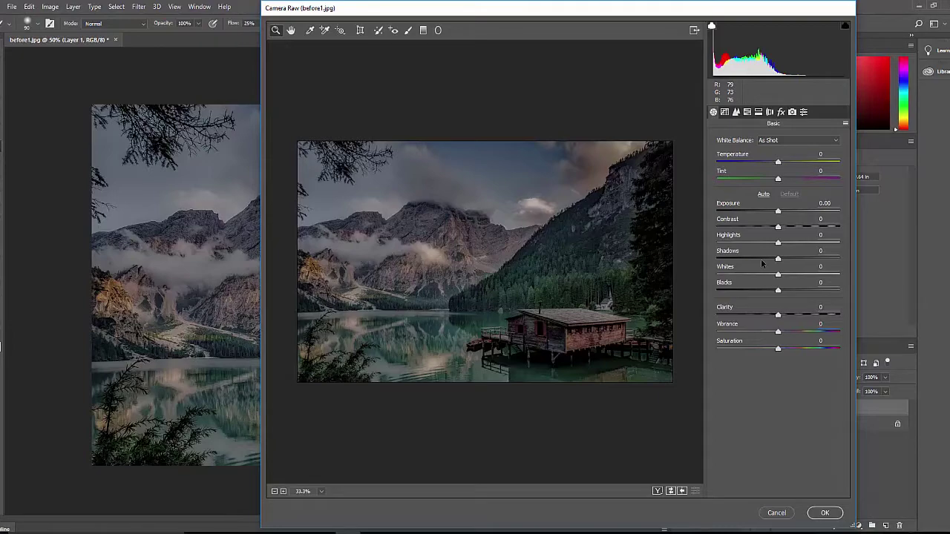
{"action": "key", "text": "p"}
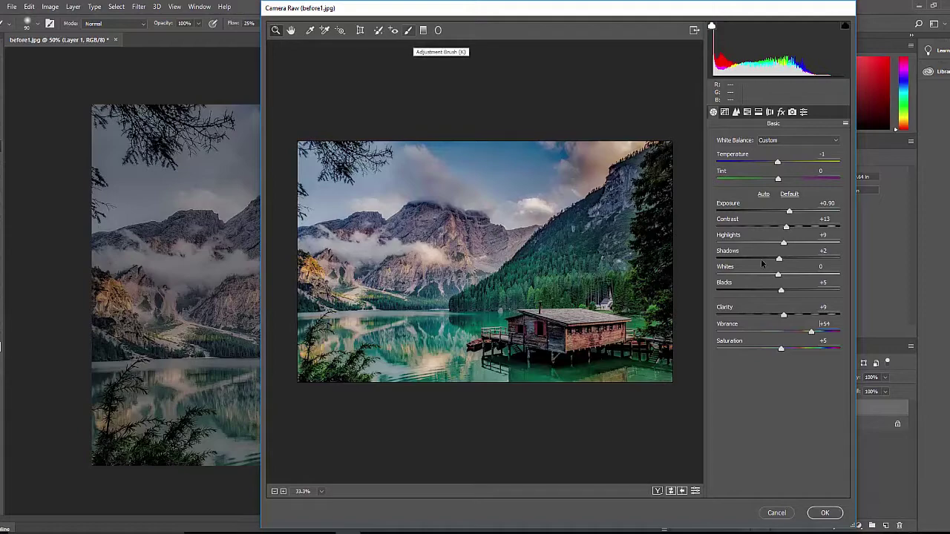
Paint over the cabin's front wooden wall with the Adjustment Brush at size 5
{"action": "key", "text": "k"}
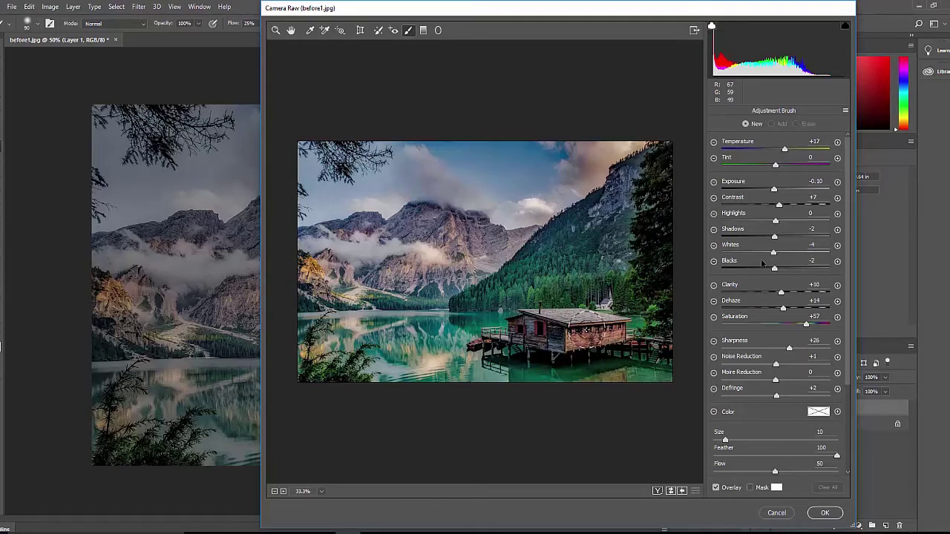
{"action": "key", "text": "bracketleft"}
{"action": "key", "text": "bracketleft"}
{"action": "key", "text": "bracketleft"}
{"action": "key", "text": "bracketleft"}
{"action": "key", "text": "bracketleft"}
{"action": "key", "text": "bracketright"}
{"action": "key", "text": "bracketright"}
{"action": "key", "text": "bracketright"}
{"action": "key", "text": "bracketright"}
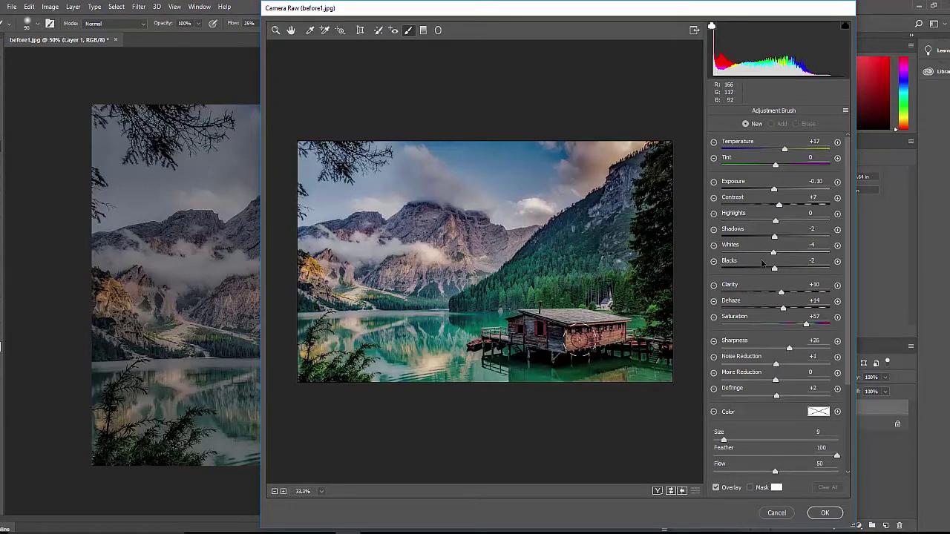
{"action": "key", "text": "bracketleft"}
{"action": "key", "text": "bracketleft"}
{"action": "key", "text": "bracketleft"}
{"action": "key", "text": "bracketleft"}
{"action": "left_click_drag", "start_coordinate": [579, 336], "coordinate": [590, 337]}
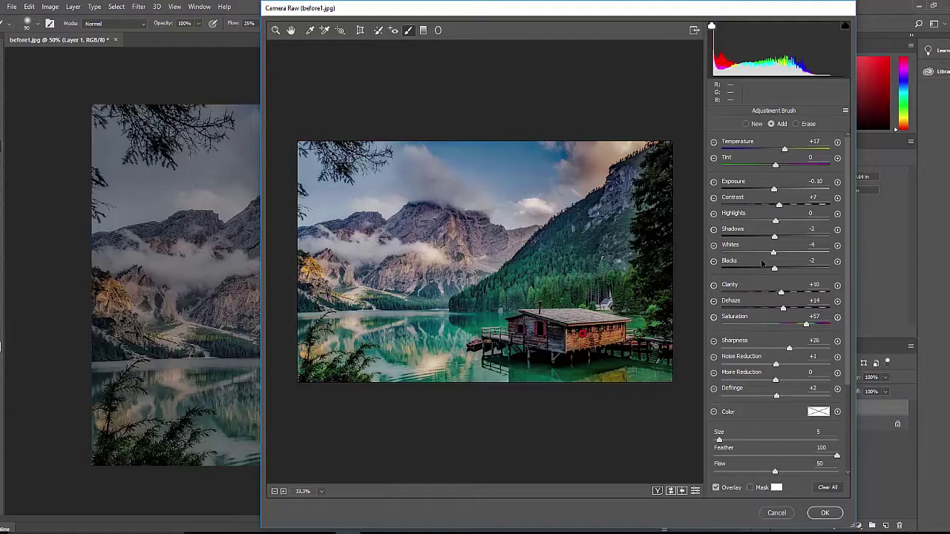
Set the brushed area's temperature to -64 and extend the painted mask over more of the cabin wall
{"action": "left_click_drag", "start_coordinate": [784, 148], "coordinate": [738, 149]}
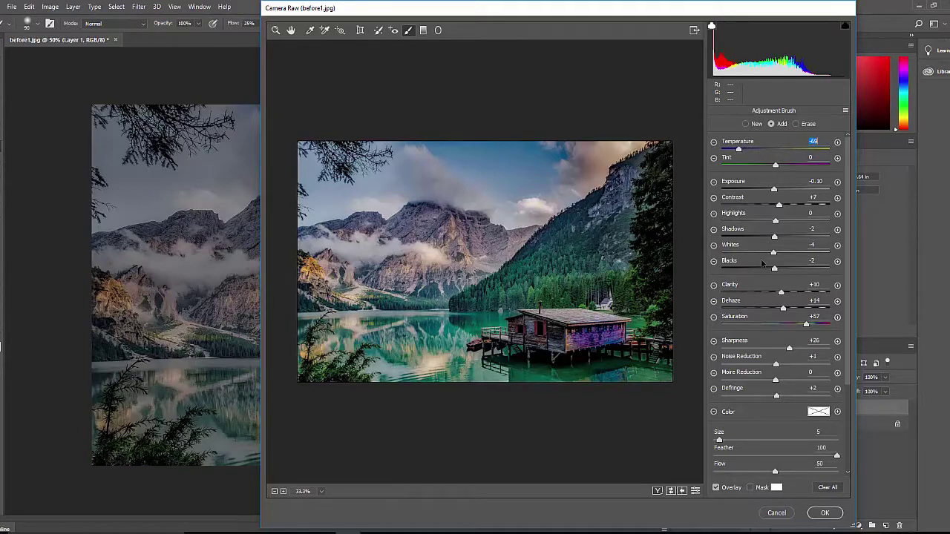
{"action": "left_click_drag", "start_coordinate": [739, 149], "coordinate": [742, 149]}
{"action": "left_click_drag", "start_coordinate": [570, 346], "coordinate": [572, 345]}
{"action": "left_click", "coordinate": [566, 342]}
{"action": "left_click", "coordinate": [582, 335]}
{"action": "left_click", "coordinate": [581, 336]}
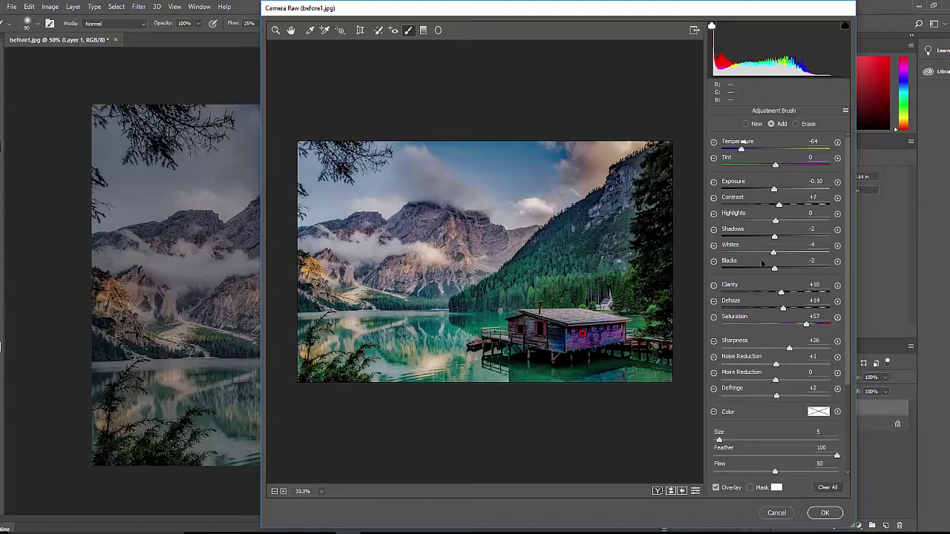
Set the brushed cabin area's temperature to +16, contrast to +21 and saturation to +16
{"action": "left_click_drag", "start_coordinate": [742, 149], "coordinate": [784, 149]}
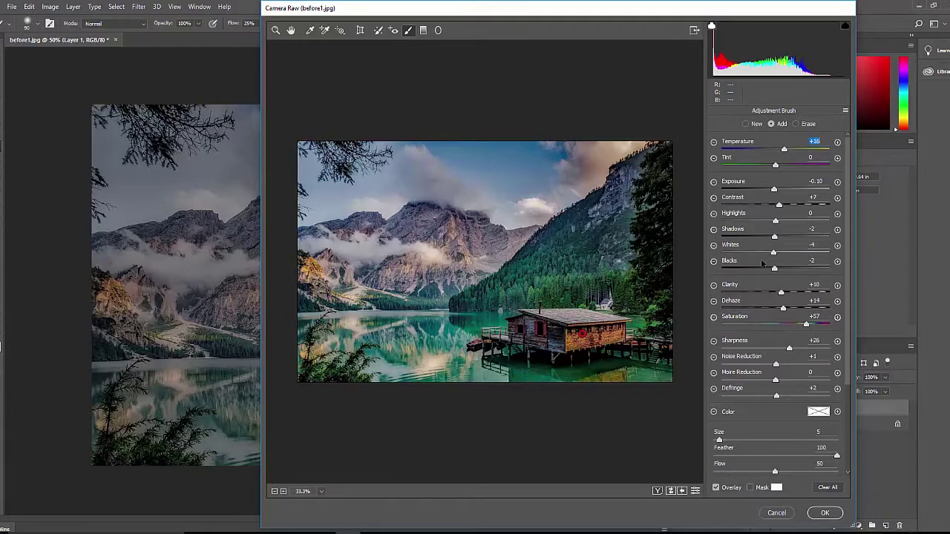
{"action": "left_click_drag", "start_coordinate": [774, 189], "coordinate": [787, 205]}
{"action": "left_click_drag", "start_coordinate": [806, 324], "coordinate": [784, 325]}
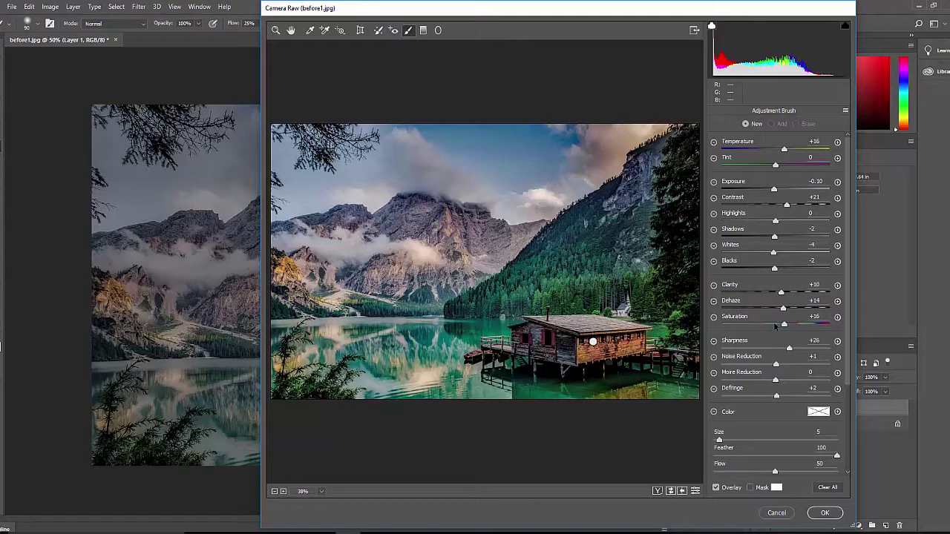
Compare the photo with and without the brush and basic edits, and apply the Camera Raw filter to the layer
{"action": "key", "text": "p"}
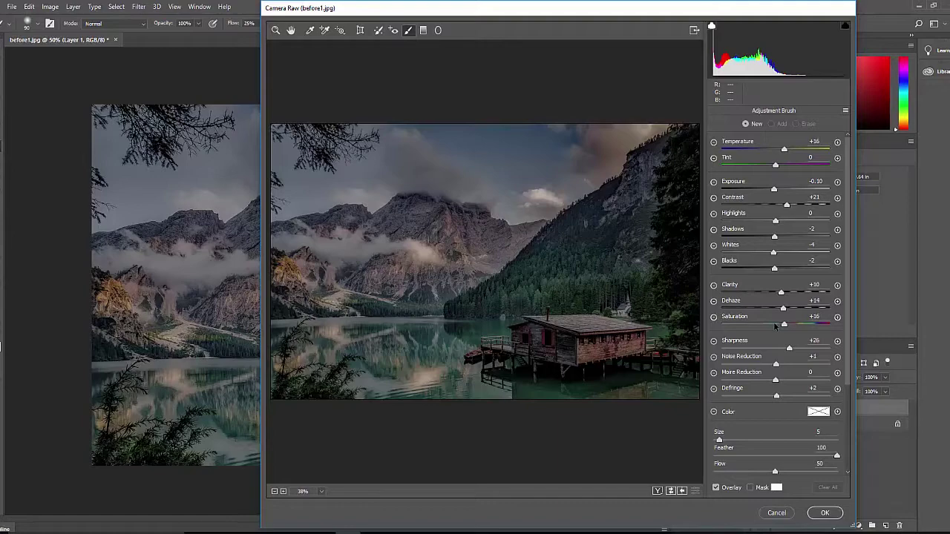
{"action": "key", "text": "p"}
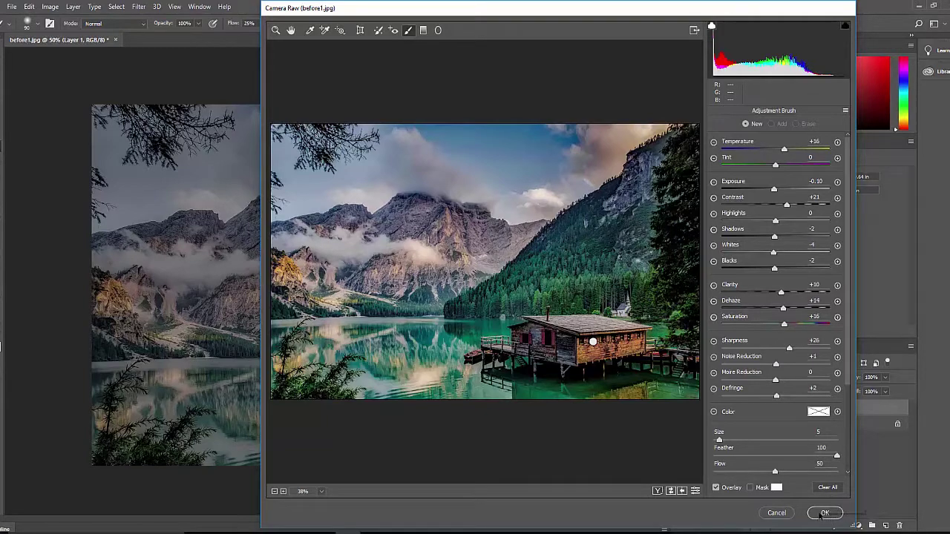
{"action": "left_click", "coordinate": [823, 513]}
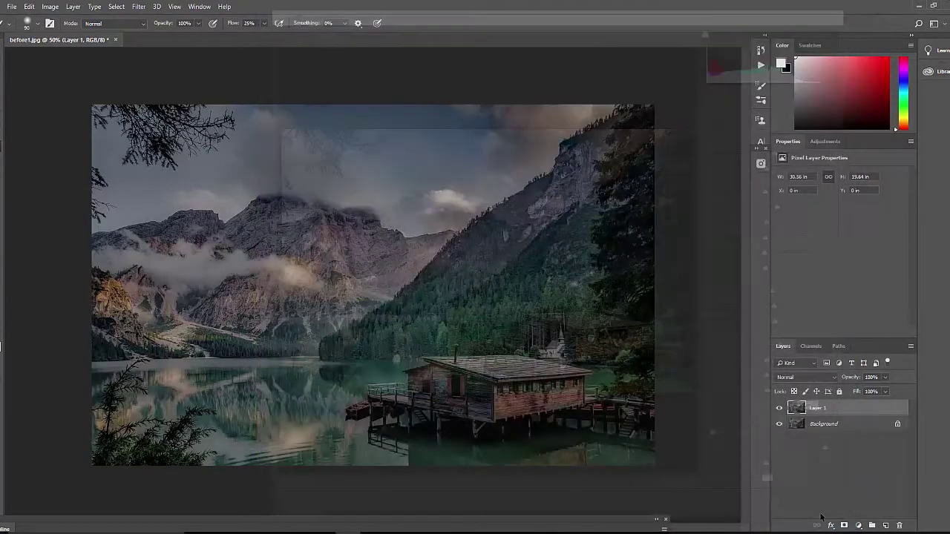